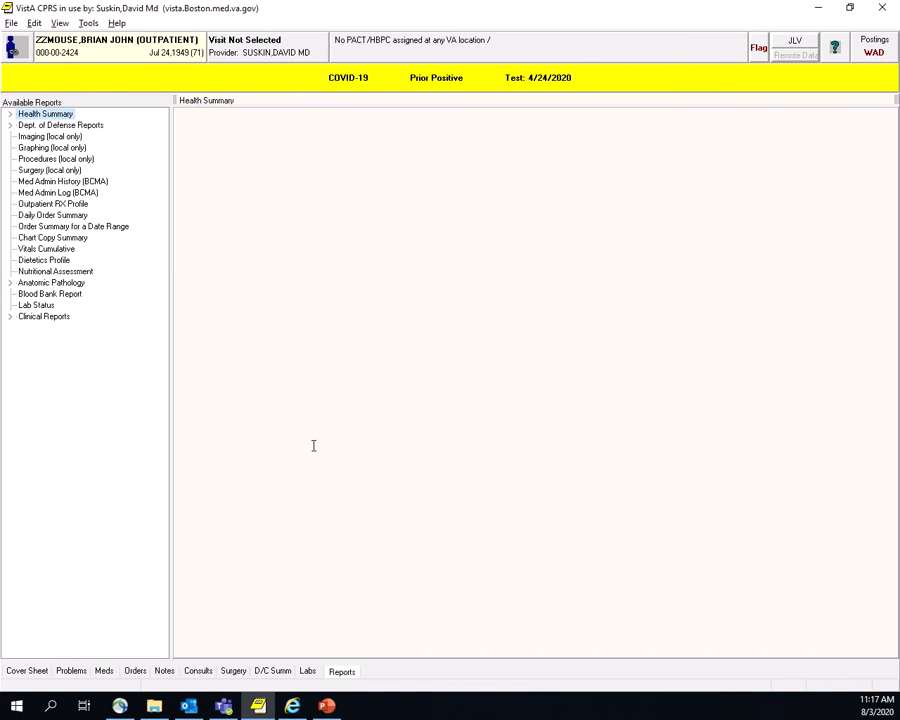
Review the cover sheet's default date ranges for inpatient and outpatient lab results and for appointments, and accept them.
click(89, 23)
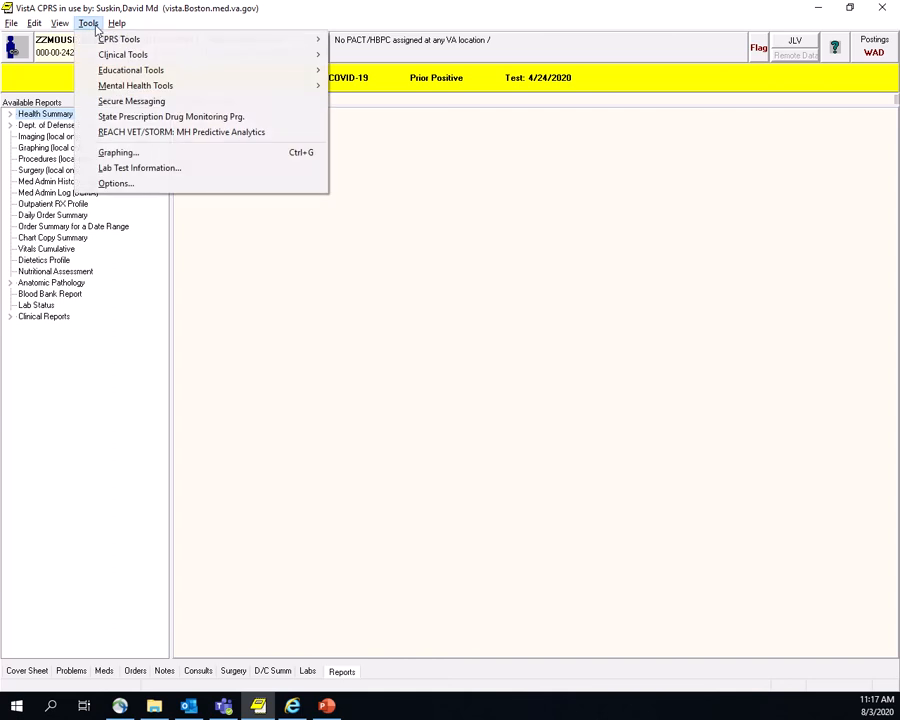
click(140, 183)
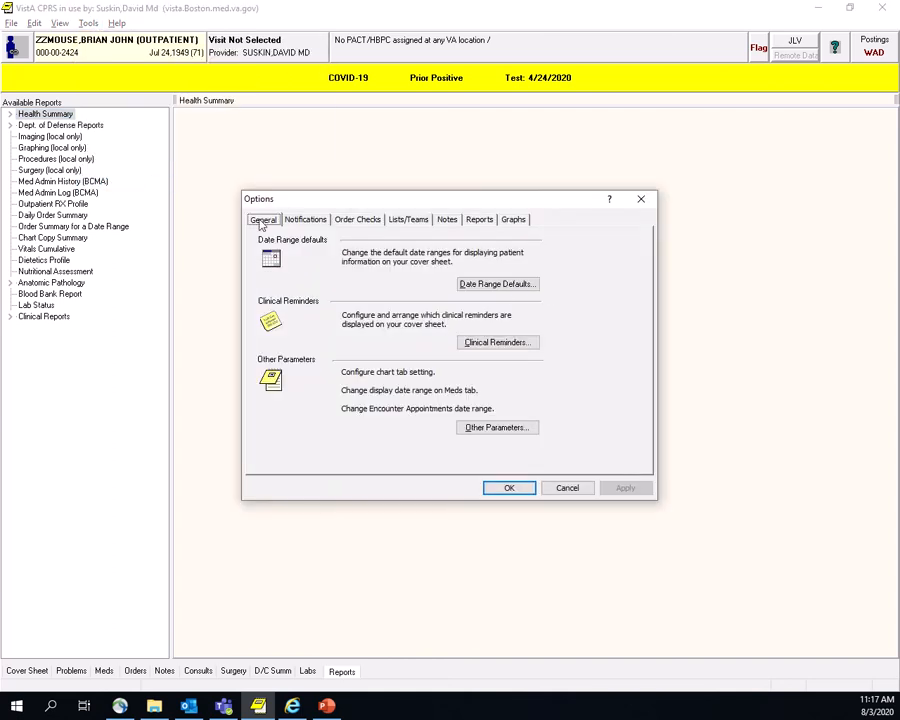
click(516, 286)
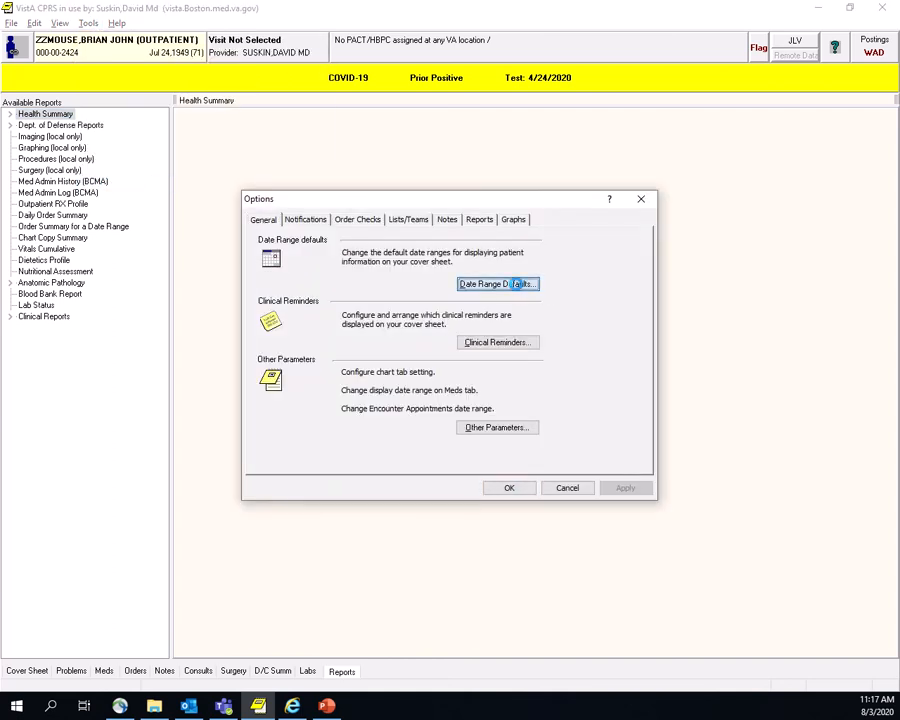
drag(762, 208, 466, 178)
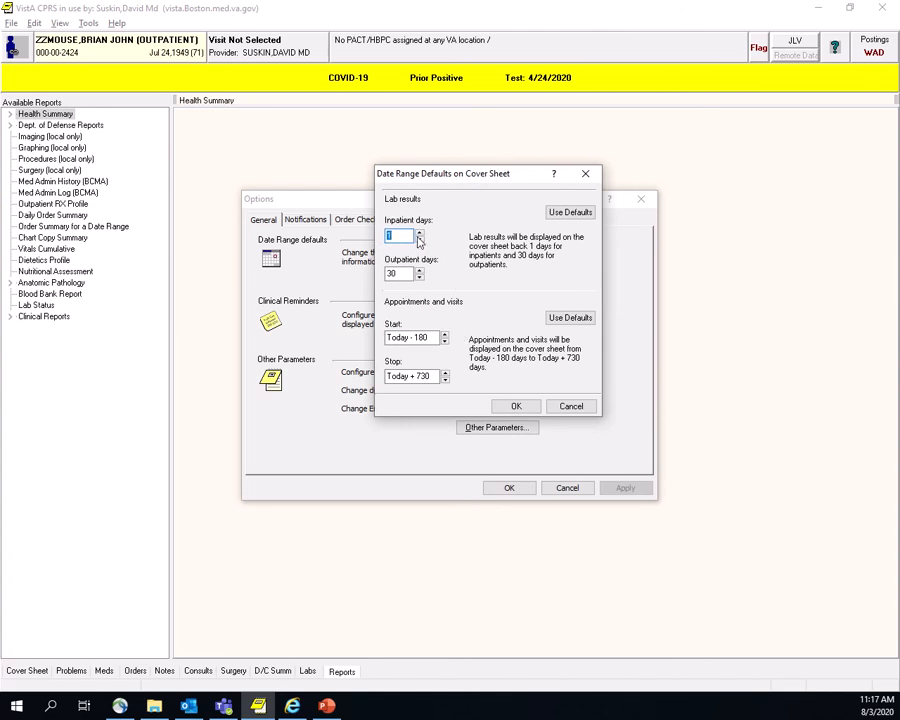
click(402, 236)
double_click(396, 274)
click(516, 405)
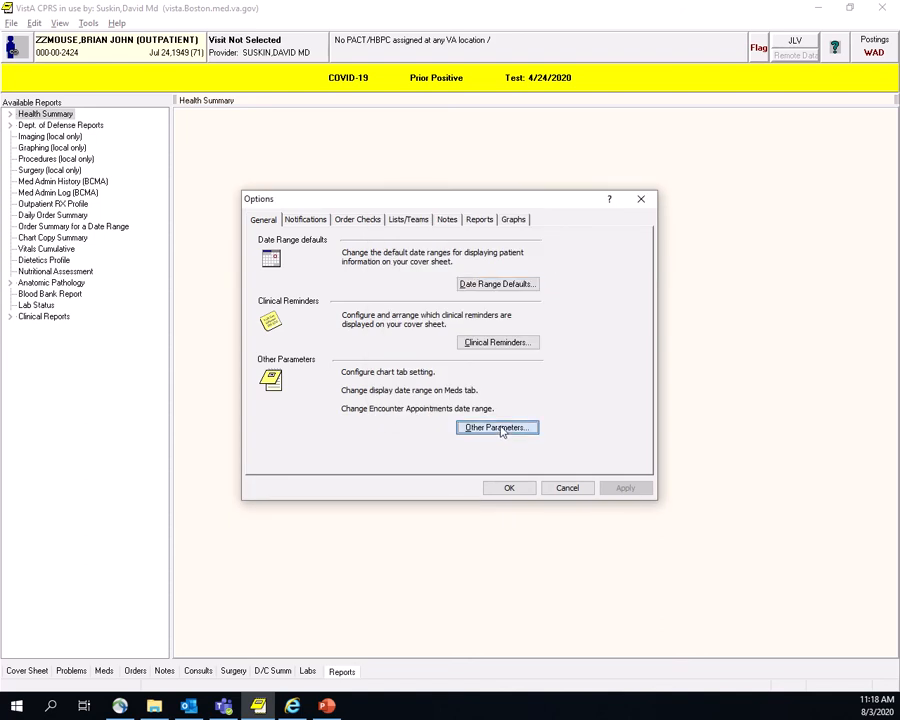
Review the Meds display start and stop dates and the encounter appointment date range in the other parameters, and accept them.
click(503, 427)
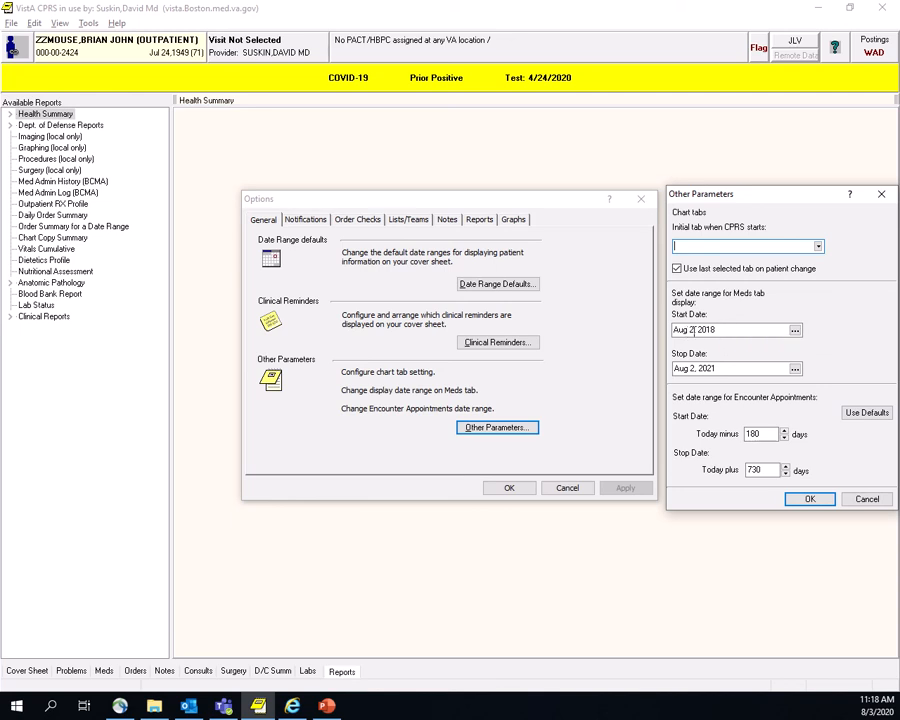
drag(720, 330, 674, 330)
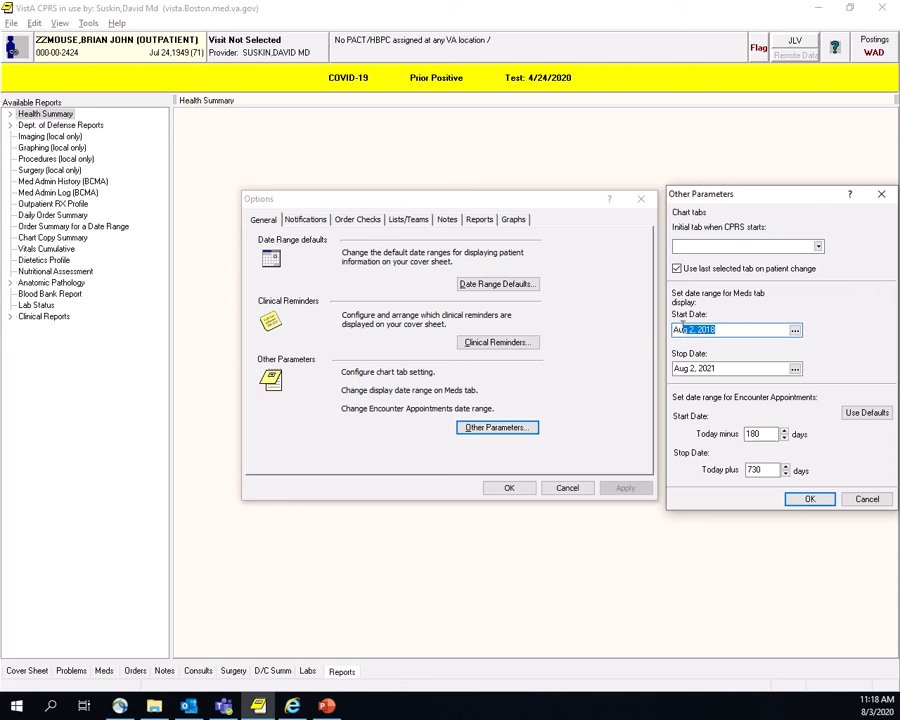
click(725, 368)
drag(715, 367, 674, 368)
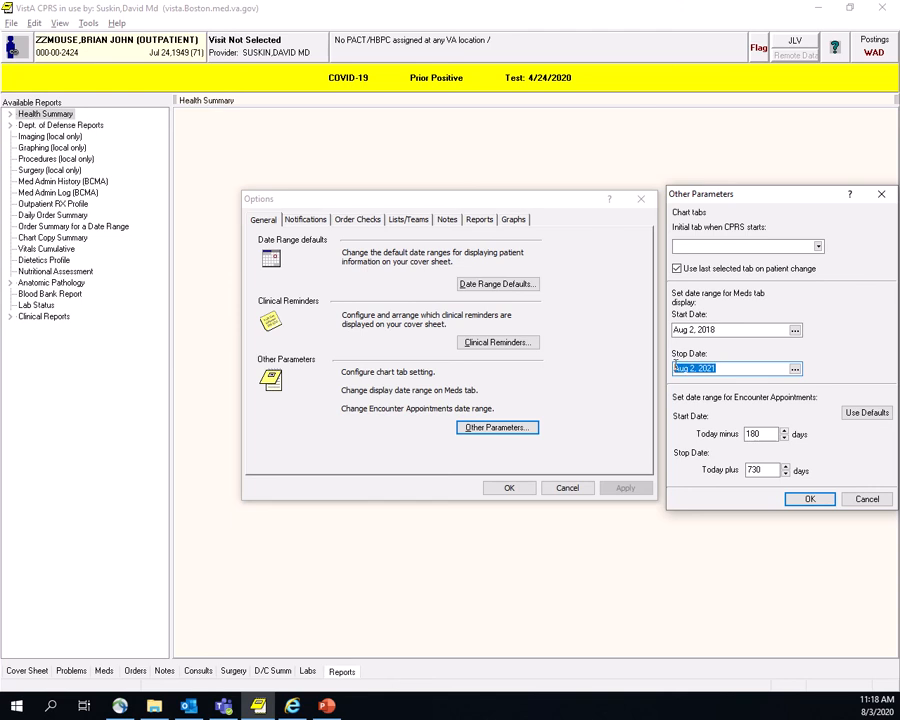
click(722, 331)
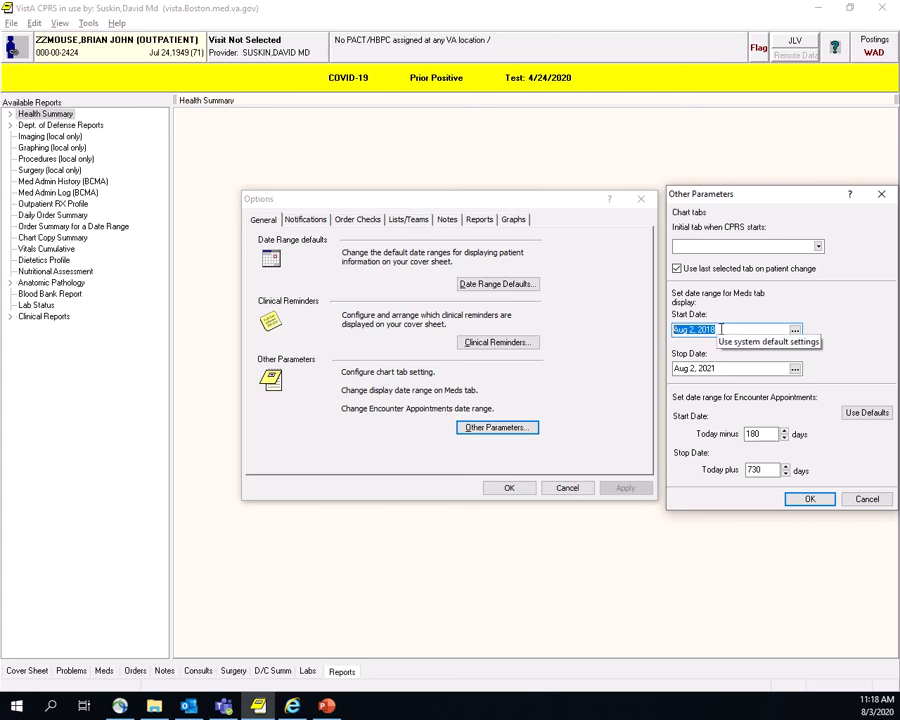
click(718, 369)
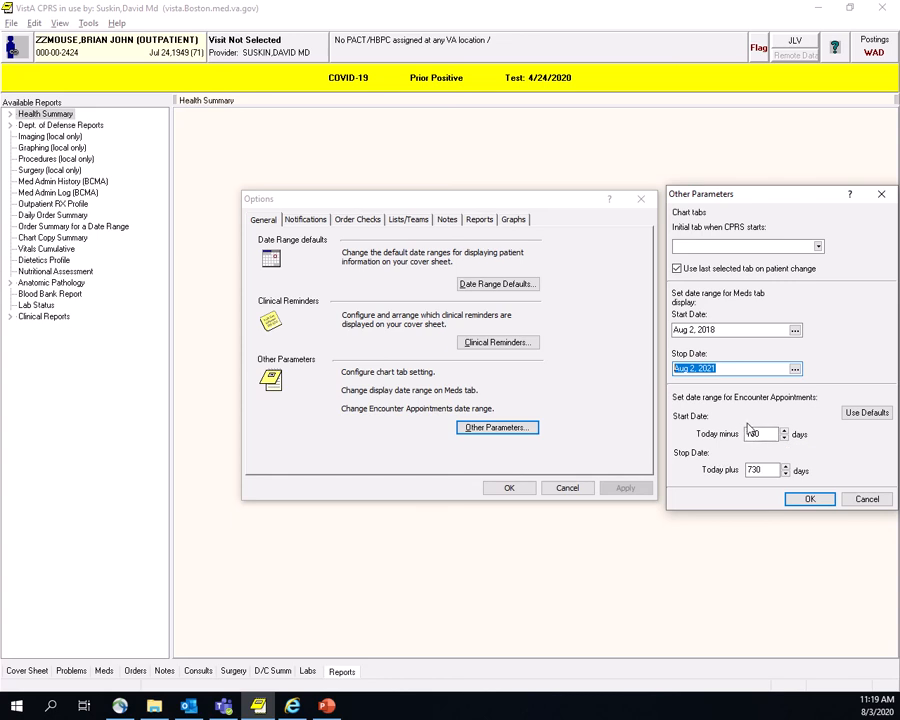
click(757, 434)
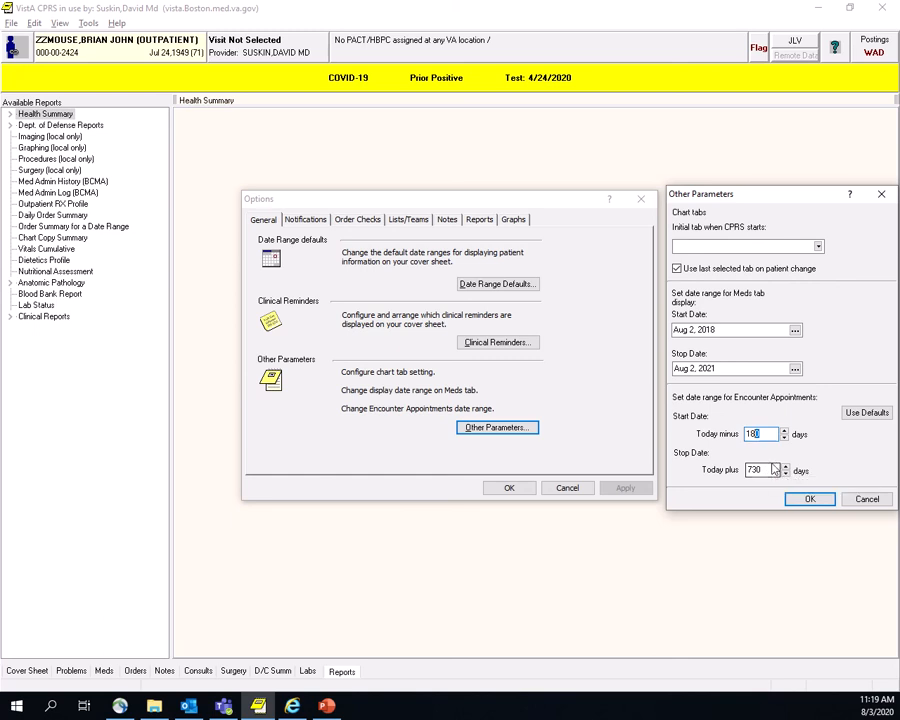
double_click(753, 435)
click(813, 500)
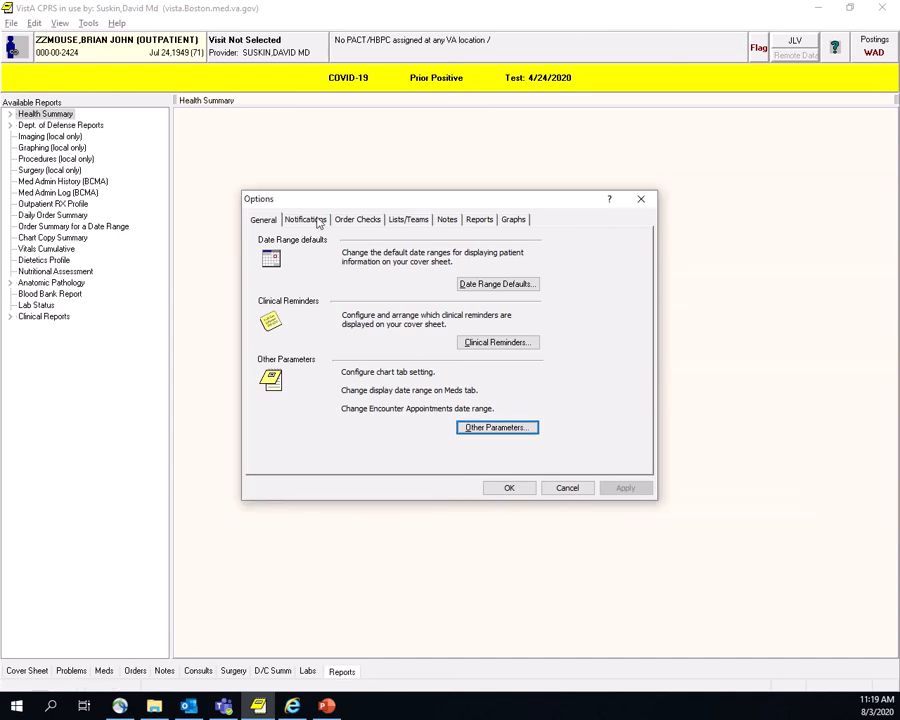
Review the default start date, stop date and maximum for all CPRS reports, accept them and close the options.
click(316, 221)
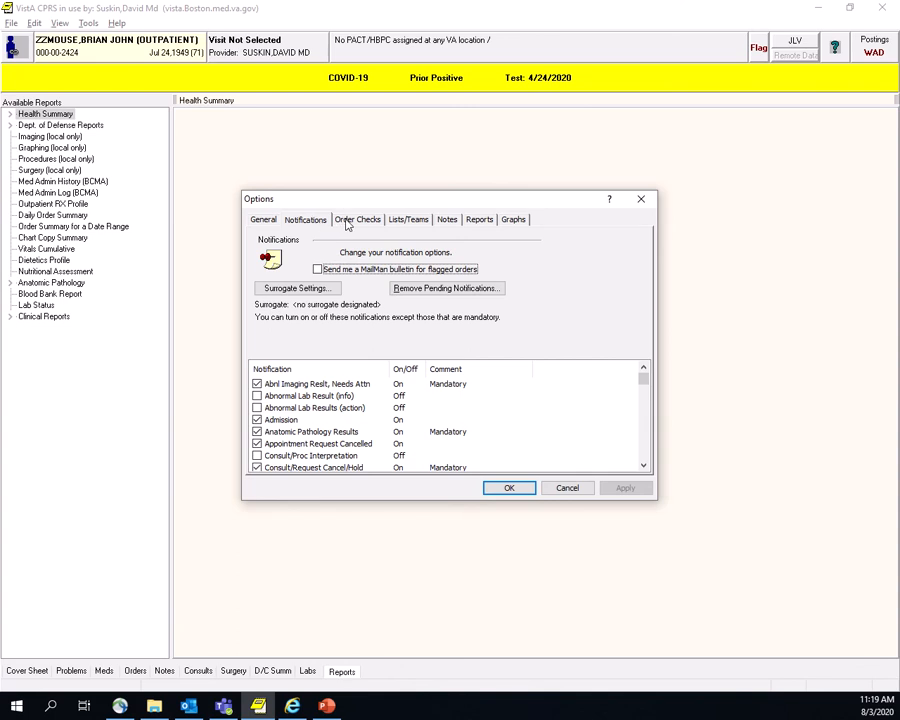
click(347, 222)
click(416, 223)
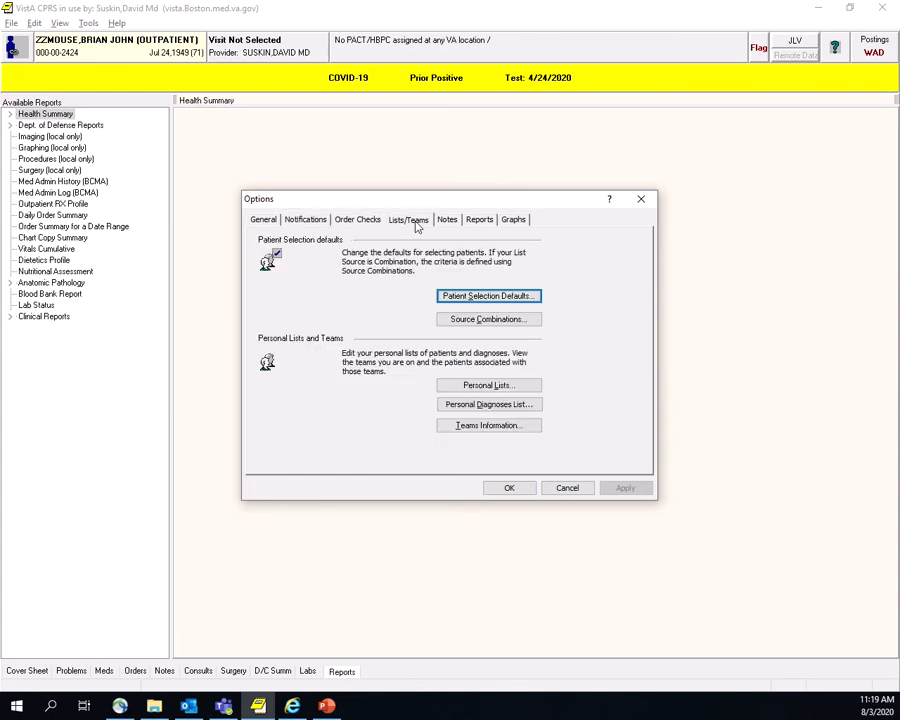
click(449, 222)
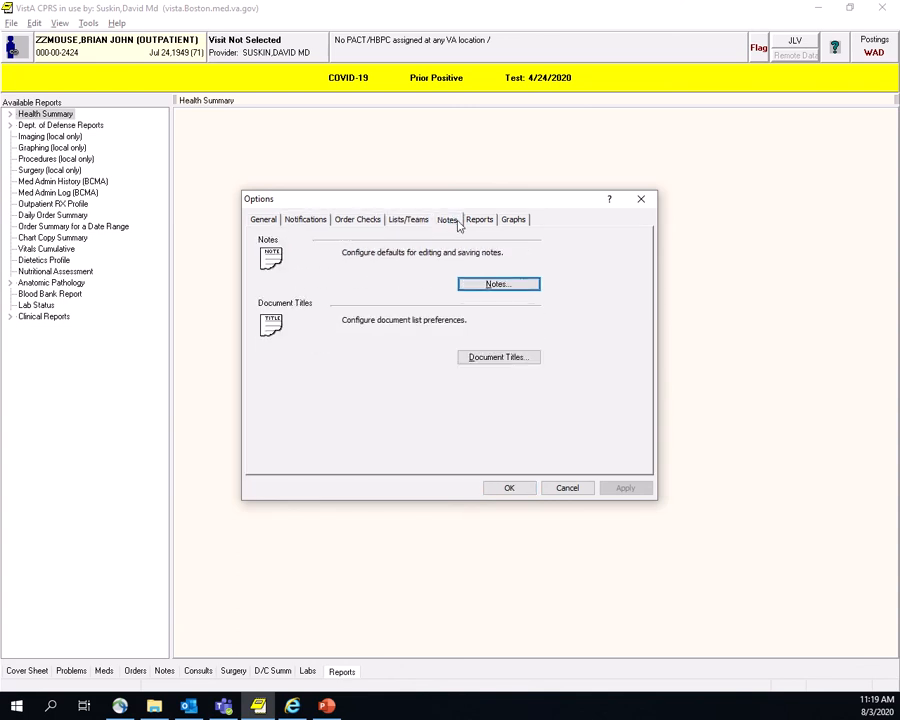
click(479, 222)
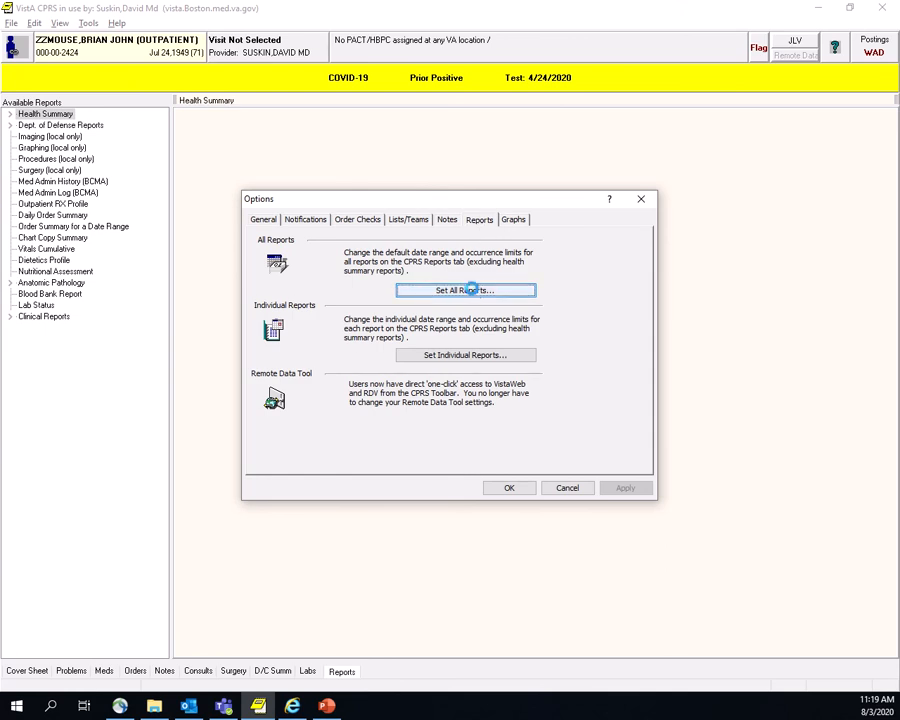
click(465, 291)
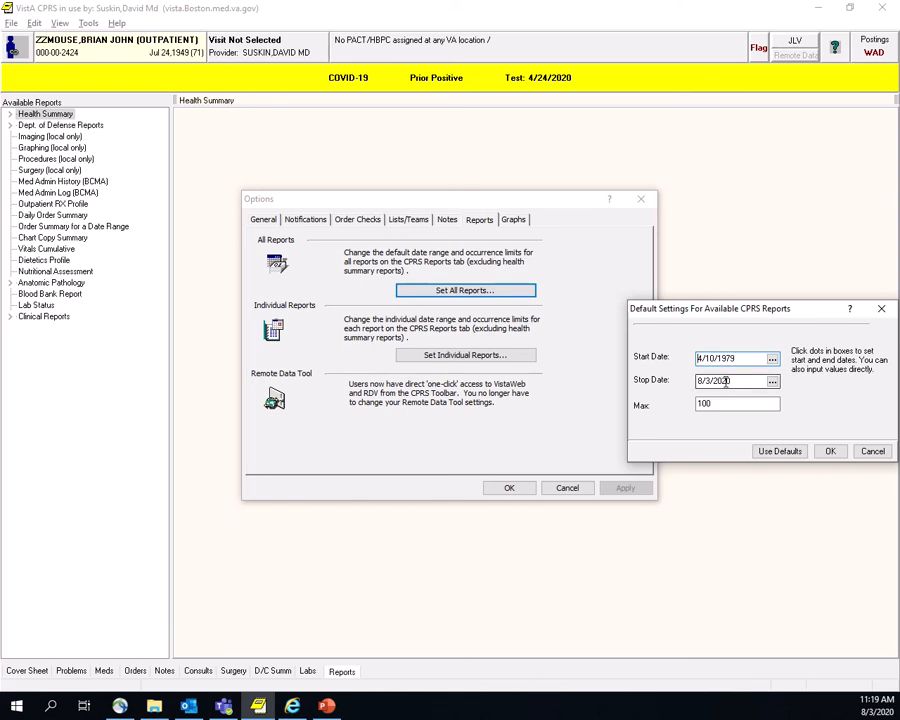
click(829, 452)
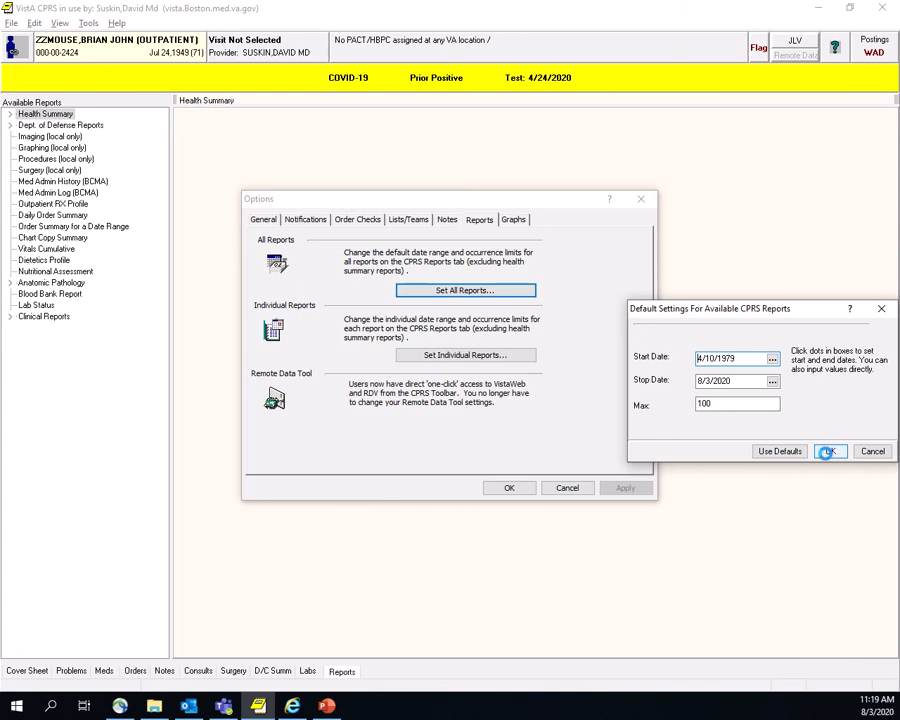
click(509, 488)
Switch to VistA Imaging for the current patient and sign on with the WEST ROXBURY division.
click(88, 22)
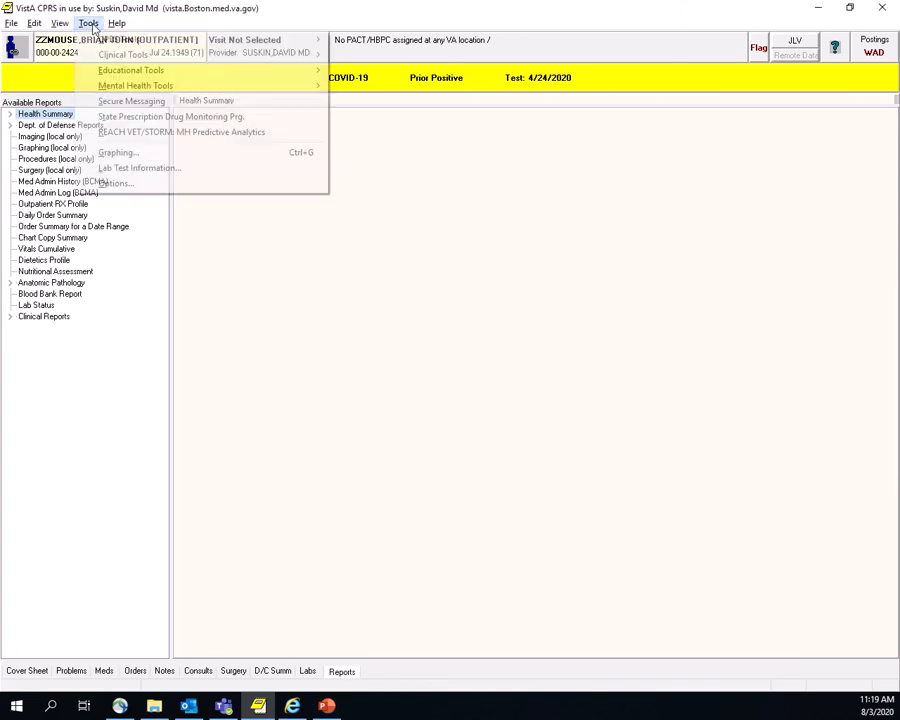
mouse_move(170, 40)
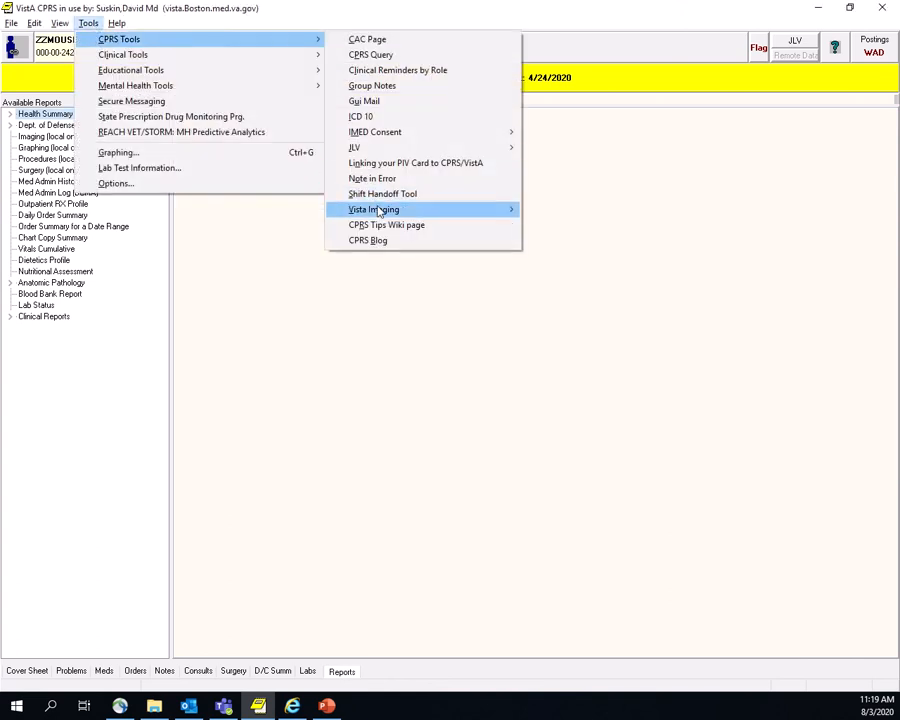
mouse_move(462, 209)
click(551, 214)
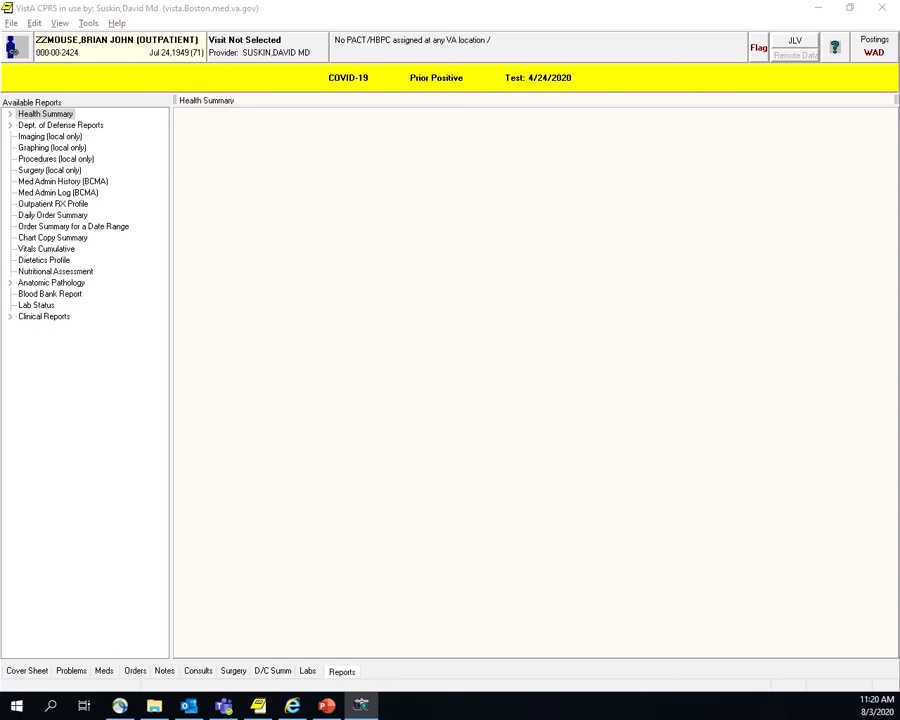
click(106, 75)
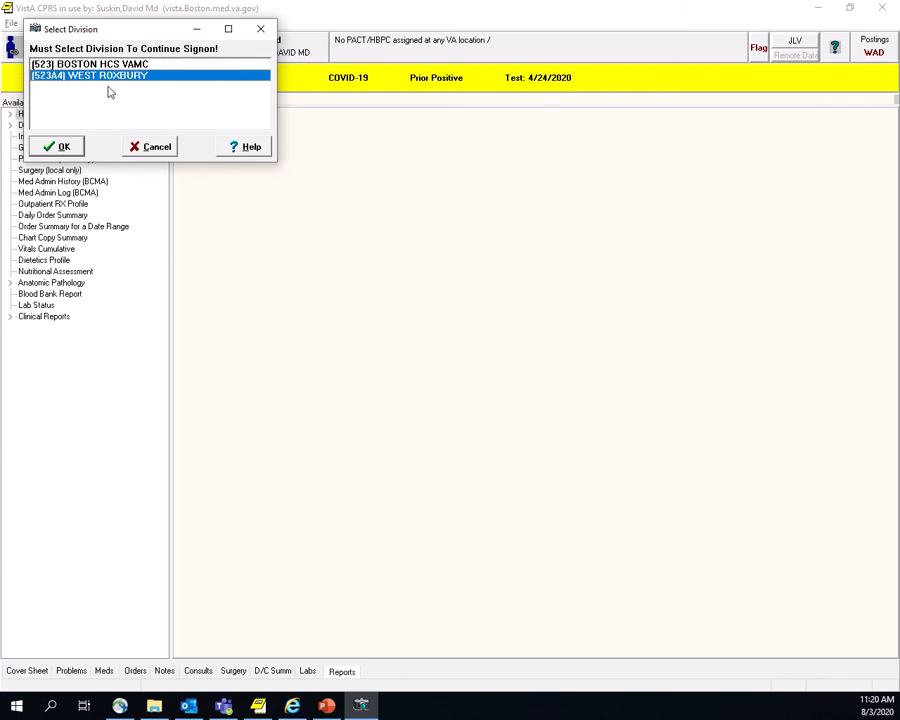
click(58, 145)
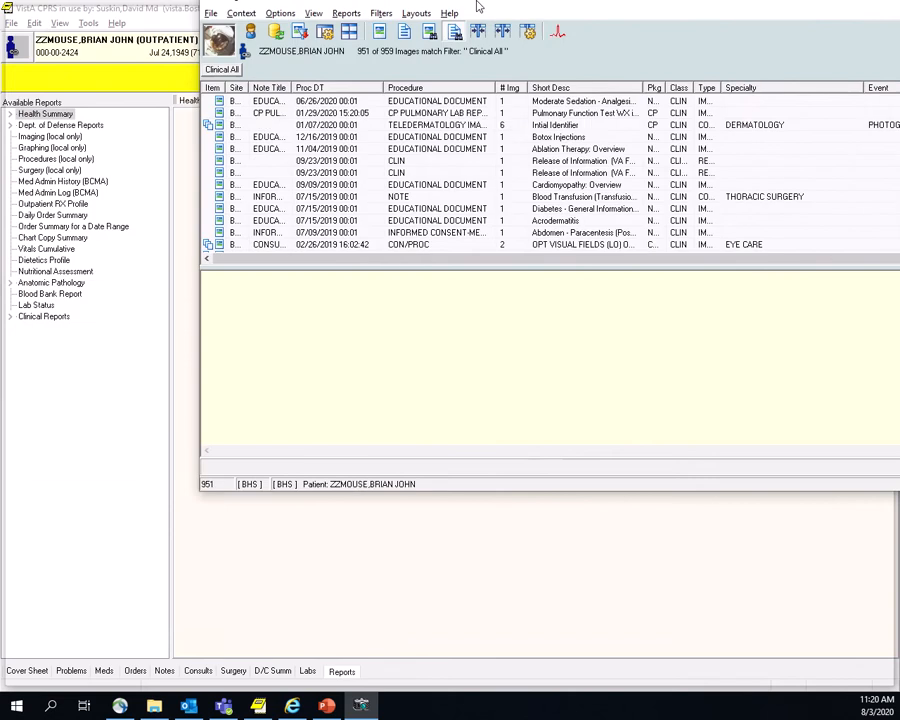
Open the imaging user preferences and review the alternate viewer, layout and style, and annotation settings.
drag(478, 6, 340, 50)
click(152, 59)
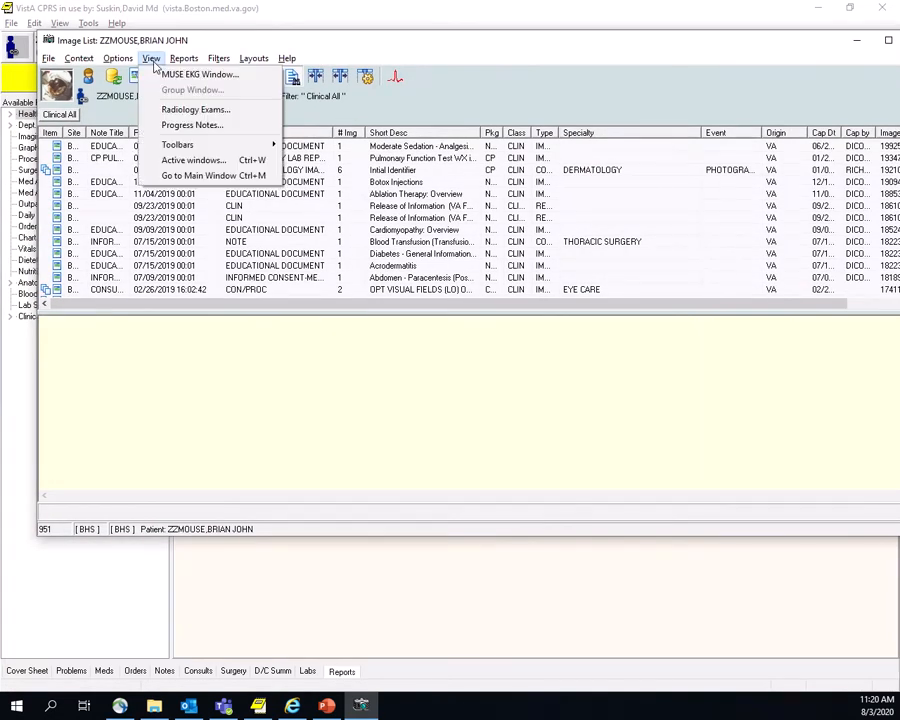
mouse_move(117, 59)
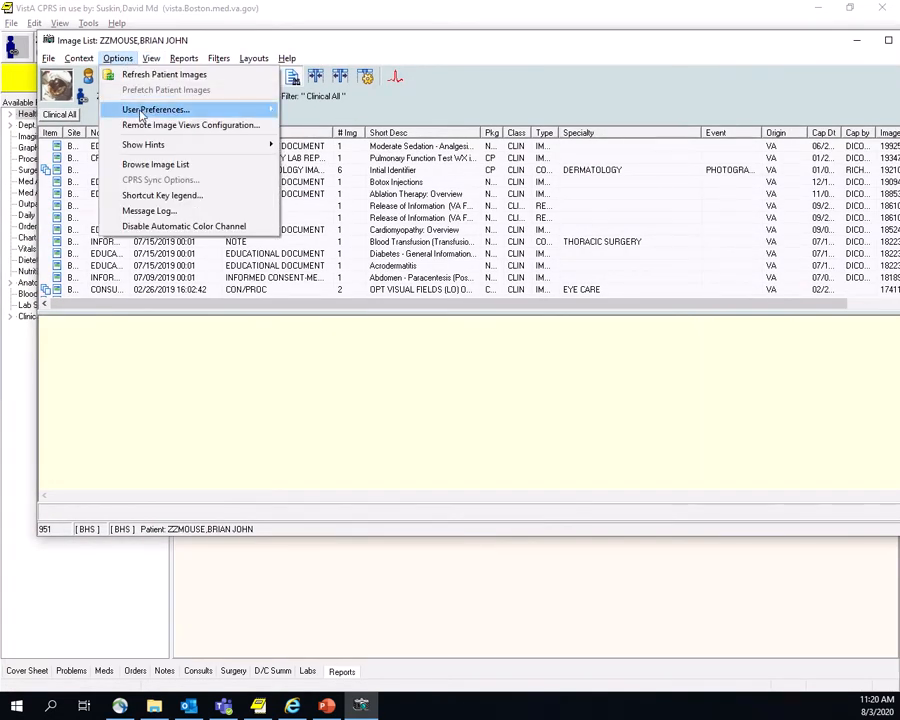
mouse_move(200, 109)
click(311, 113)
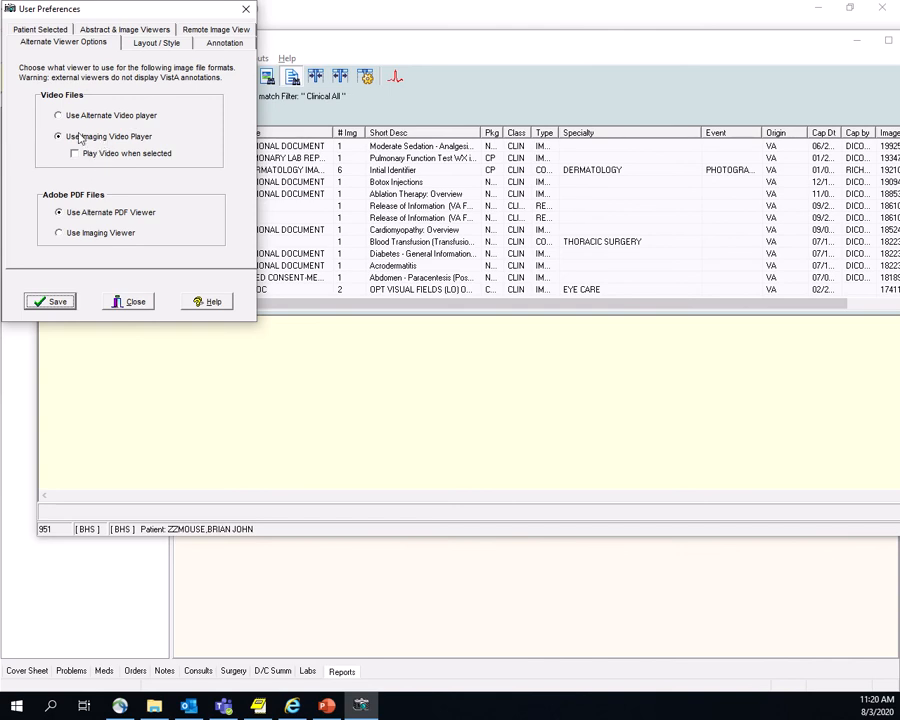
click(60, 44)
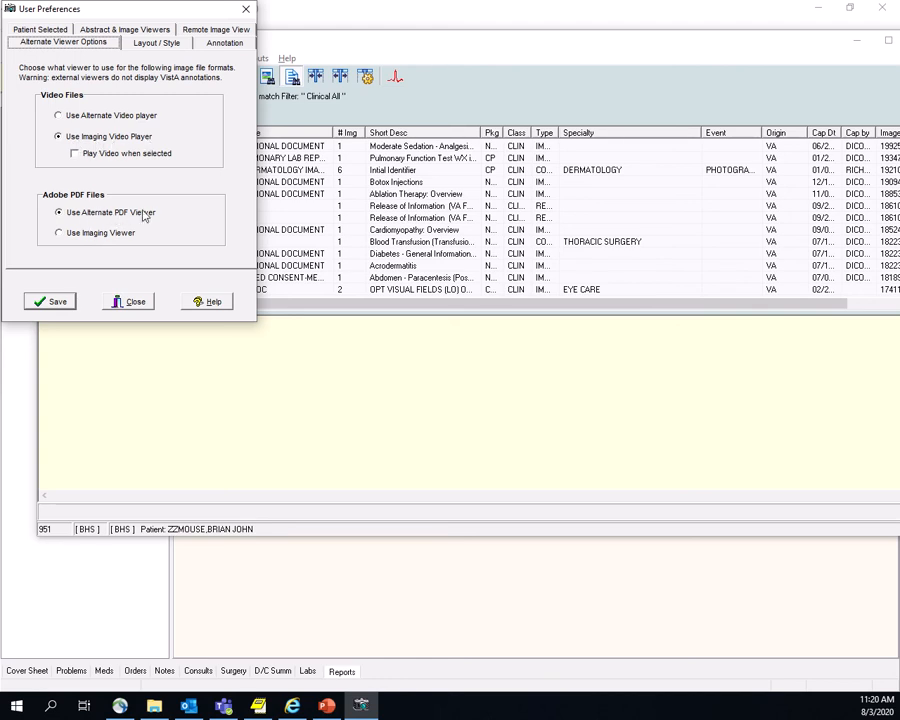
click(162, 45)
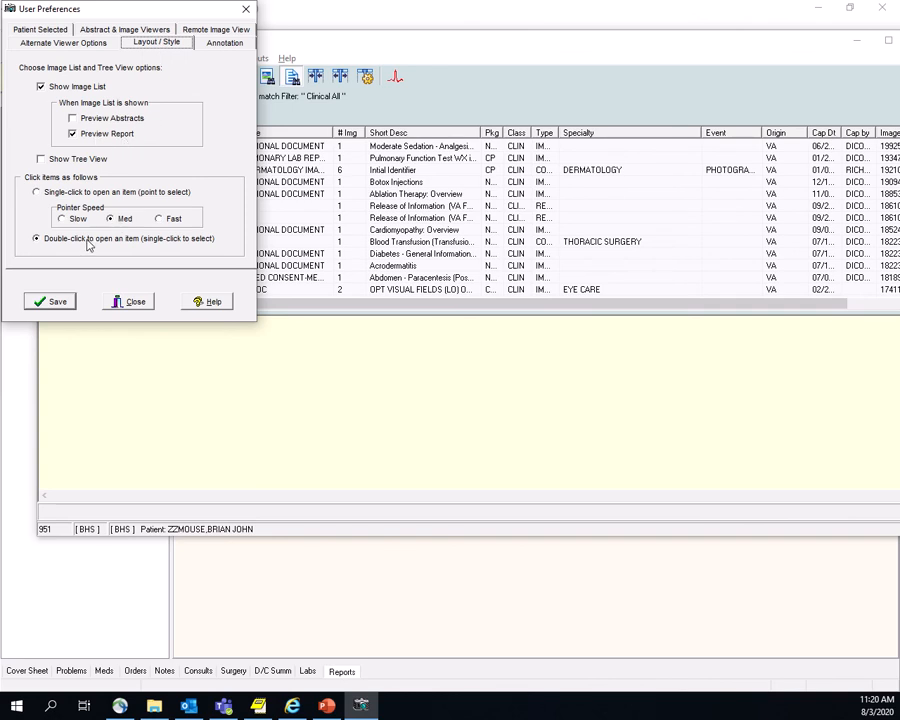
click(224, 42)
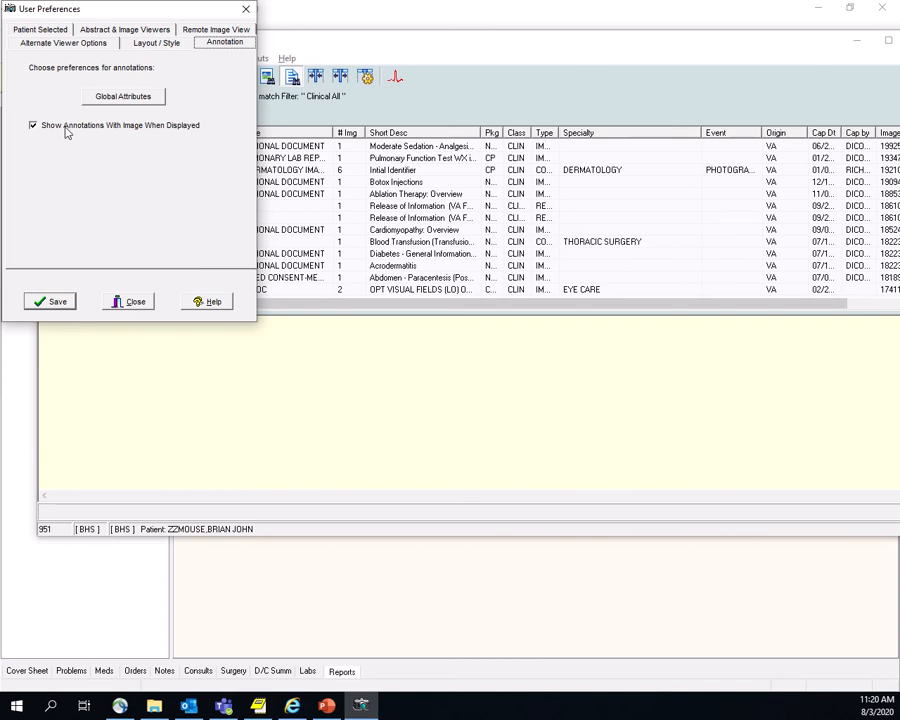
Review the patient-selected, abstract and image viewer, and remote image view preferences, and save the user preferences.
click(36, 28)
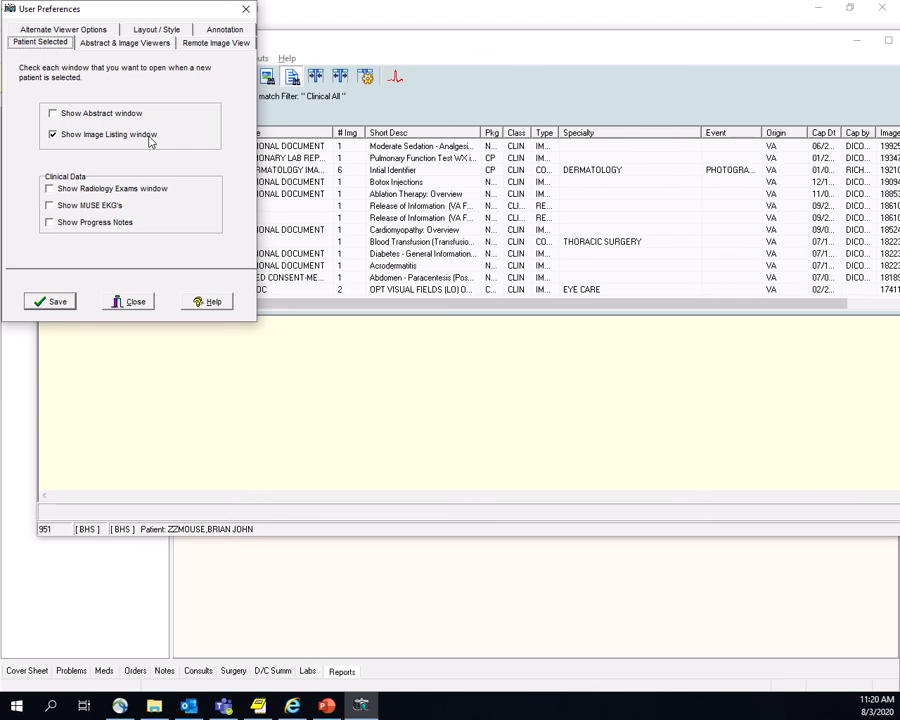
click(119, 46)
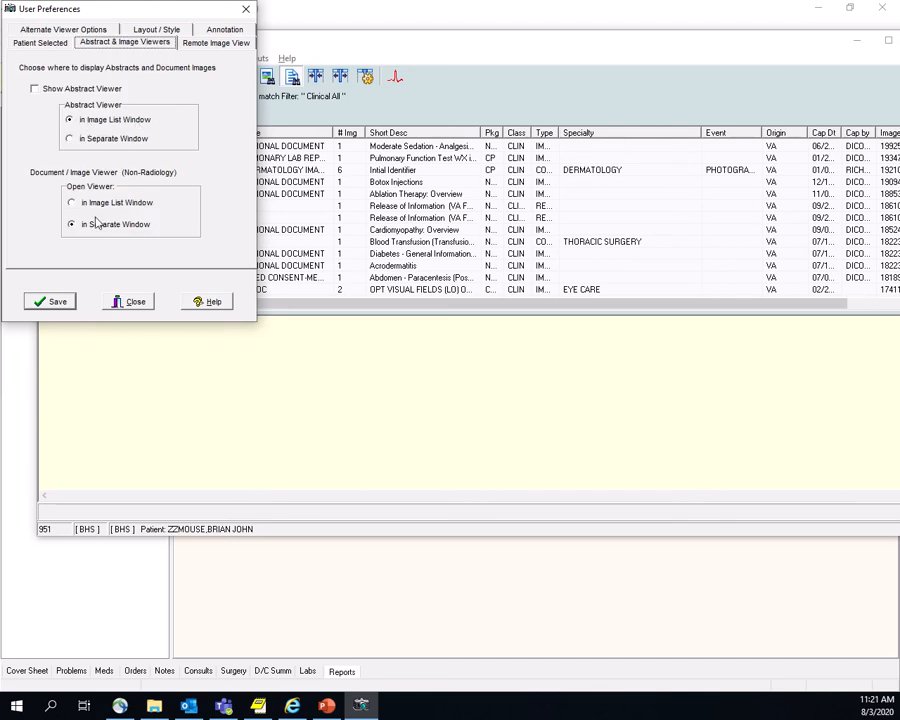
click(198, 46)
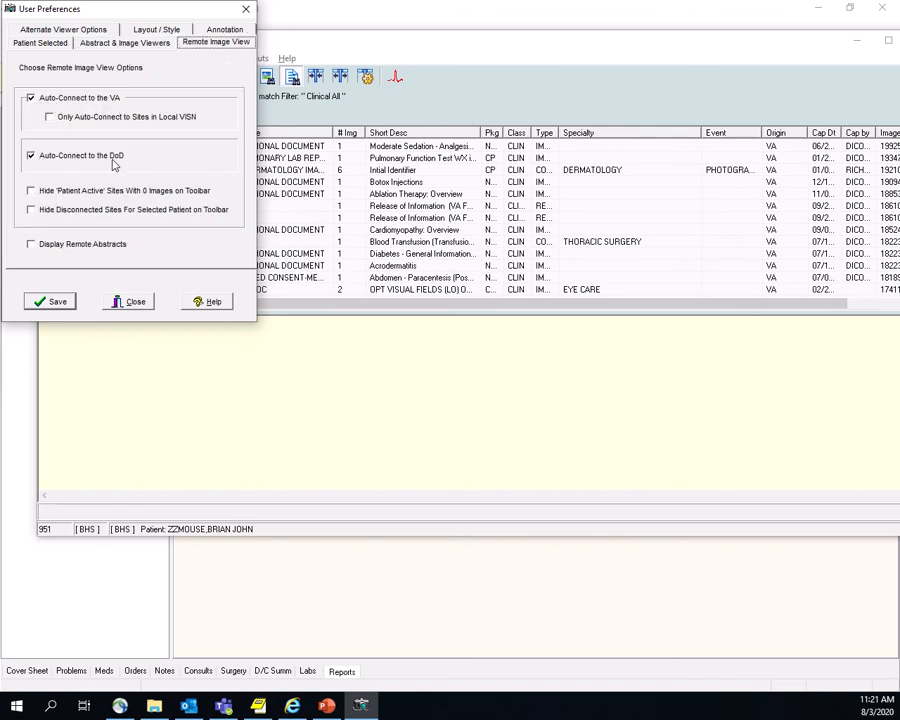
click(60, 304)
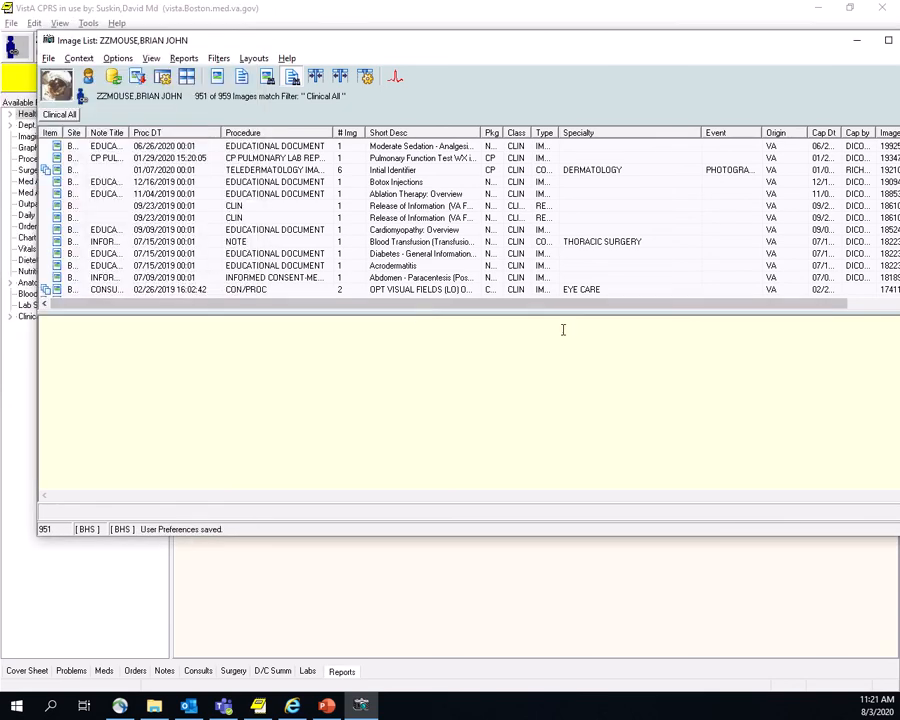